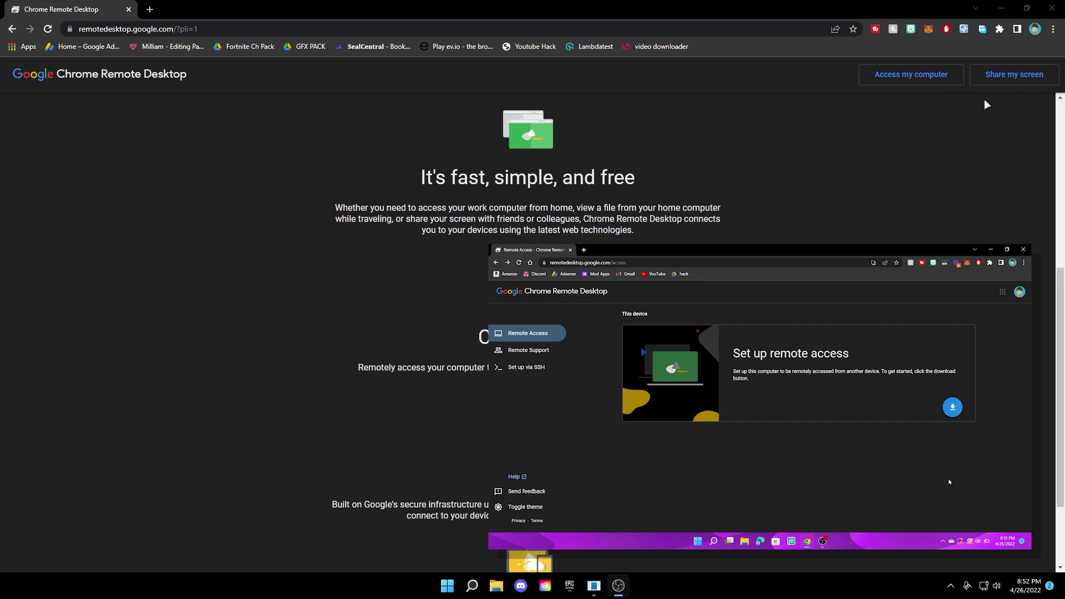
Turn on remote access for this PC and rename it 'irwintechs pc'.
{"action": "left_click", "coordinate": [995, 77]}
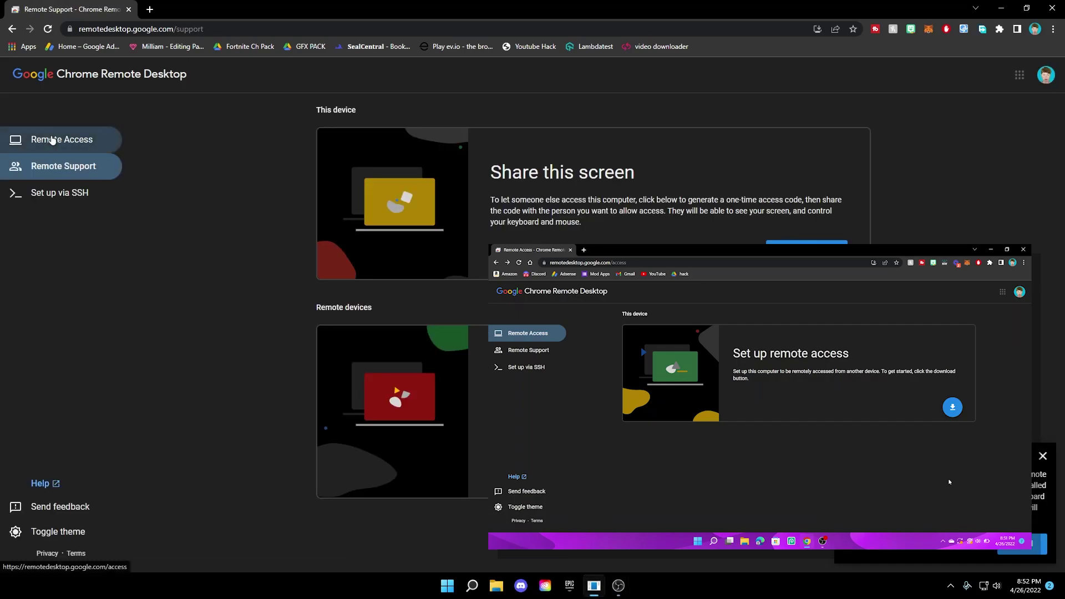
{"action": "left_click", "coordinate": [52, 141]}
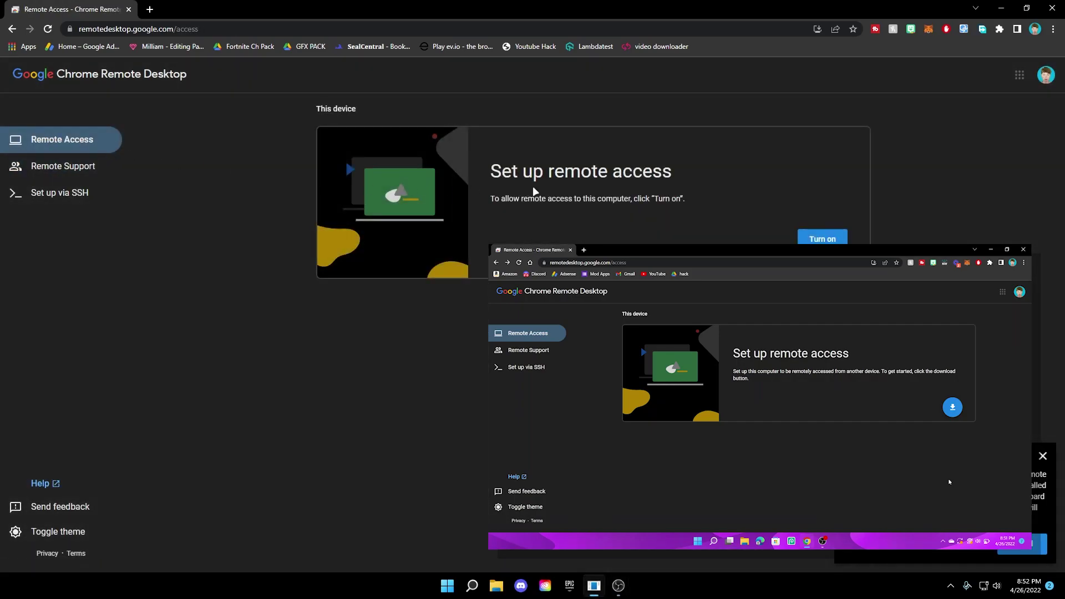
{"action": "left_click", "coordinate": [807, 240]}
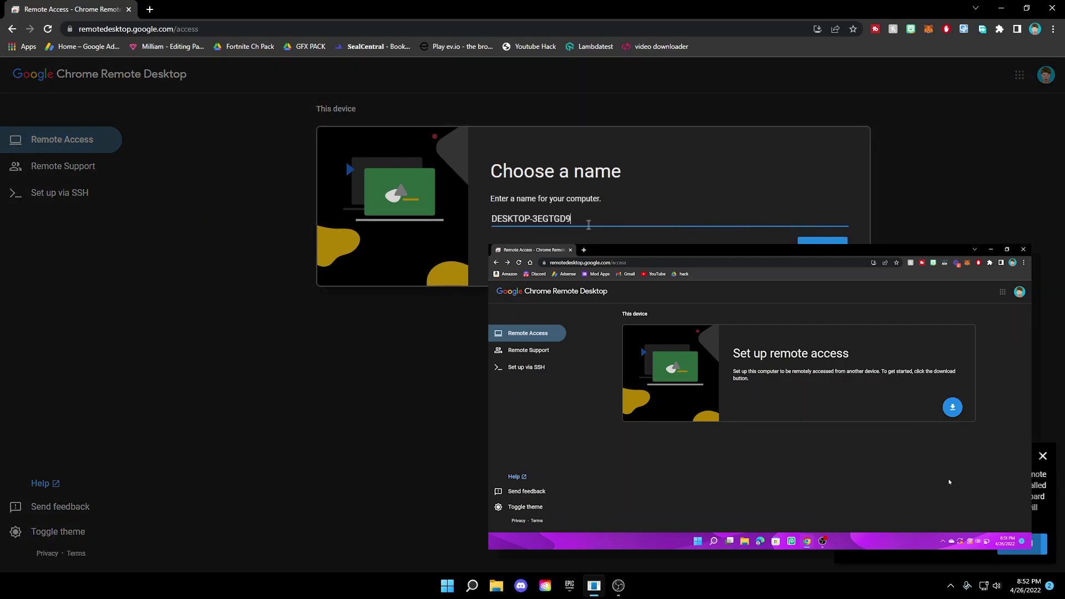
{"action": "left_click_drag", "start_coordinate": [589, 220], "coordinate": [413, 214]}
{"action": "left_click", "coordinate": [828, 242]}
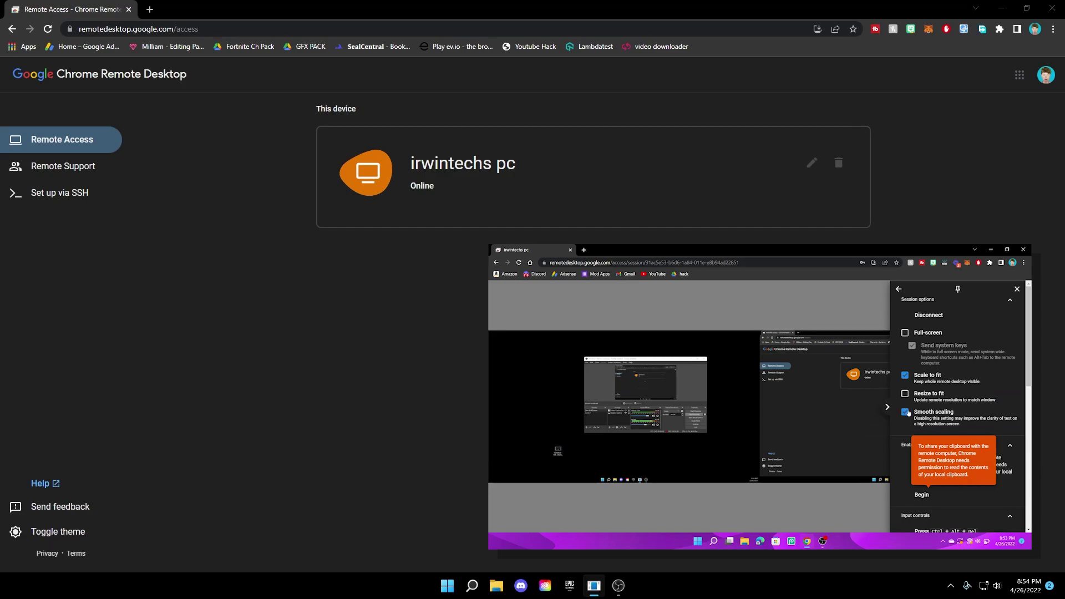
{"action": "scroll", "coordinate": [931, 431], "scroll_direction": "down", "scroll_amount": 2}
{"action": "scroll", "coordinate": [931, 431], "scroll_direction": "down", "scroll_amount": 2}
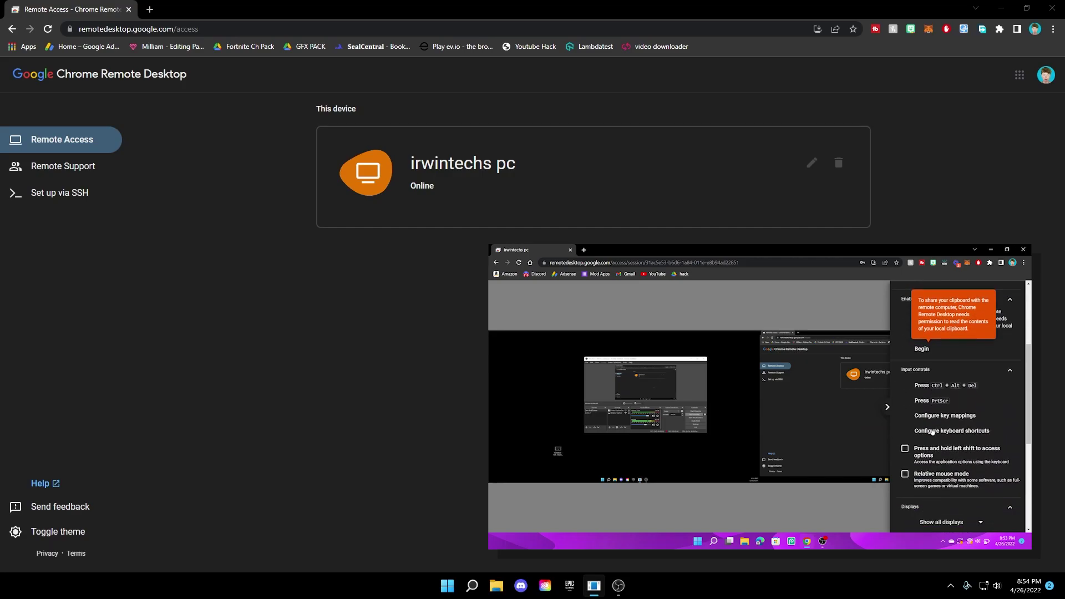
{"action": "scroll", "coordinate": [932, 433], "scroll_direction": "down", "scroll_amount": 1}
Show only Display 1 in full-screen mode and close the session options panel.
{"action": "left_click", "coordinate": [945, 458]}
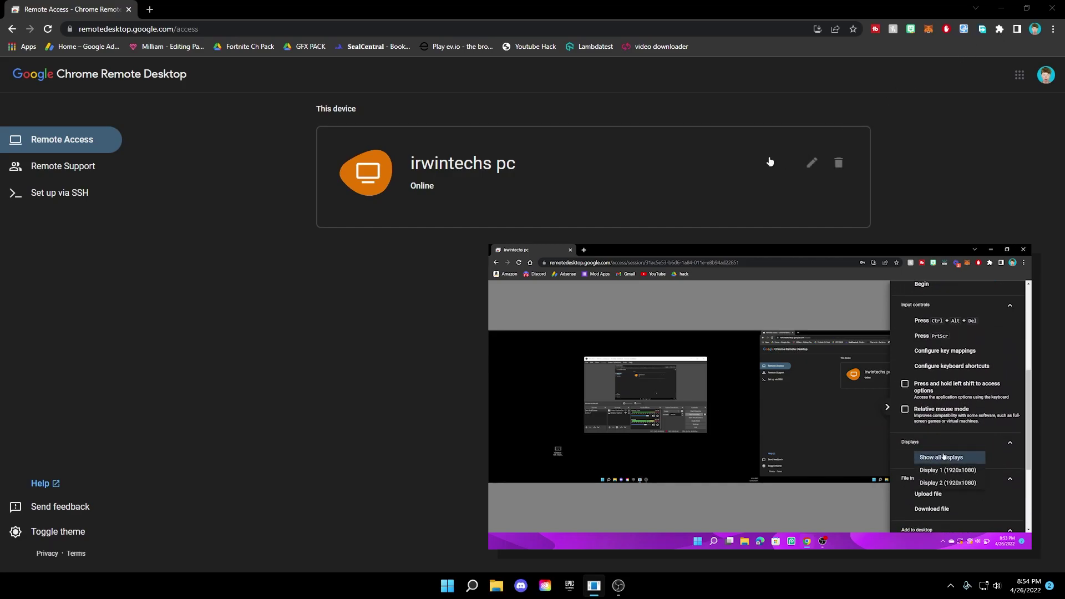
{"action": "left_click", "coordinate": [939, 469]}
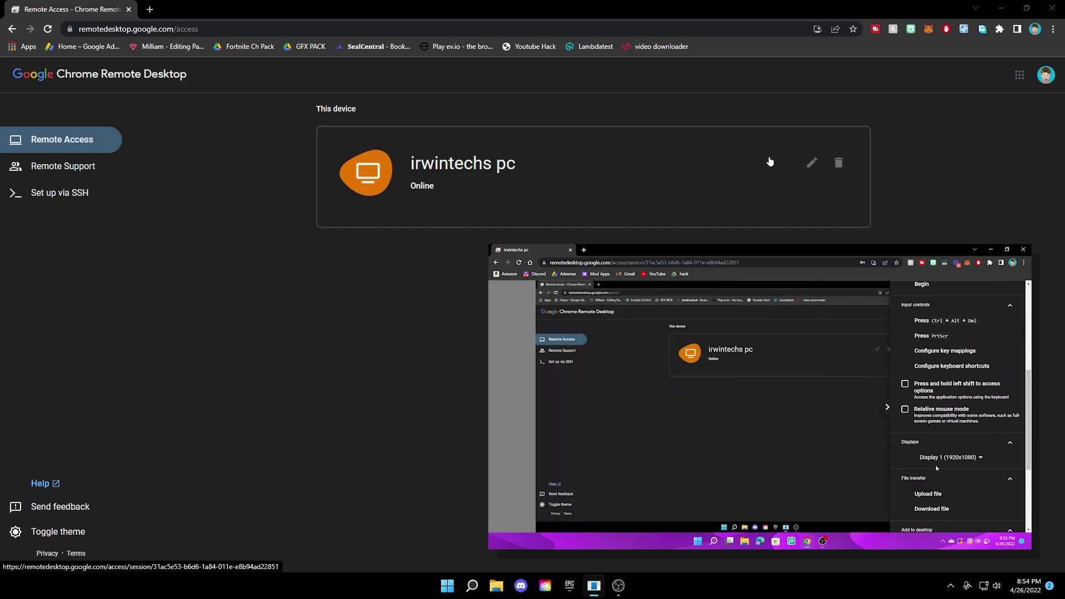
{"action": "scroll", "coordinate": [934, 416], "scroll_direction": "up", "scroll_amount": 2}
{"action": "scroll", "coordinate": [932, 367], "scroll_direction": "up", "scroll_amount": 3}
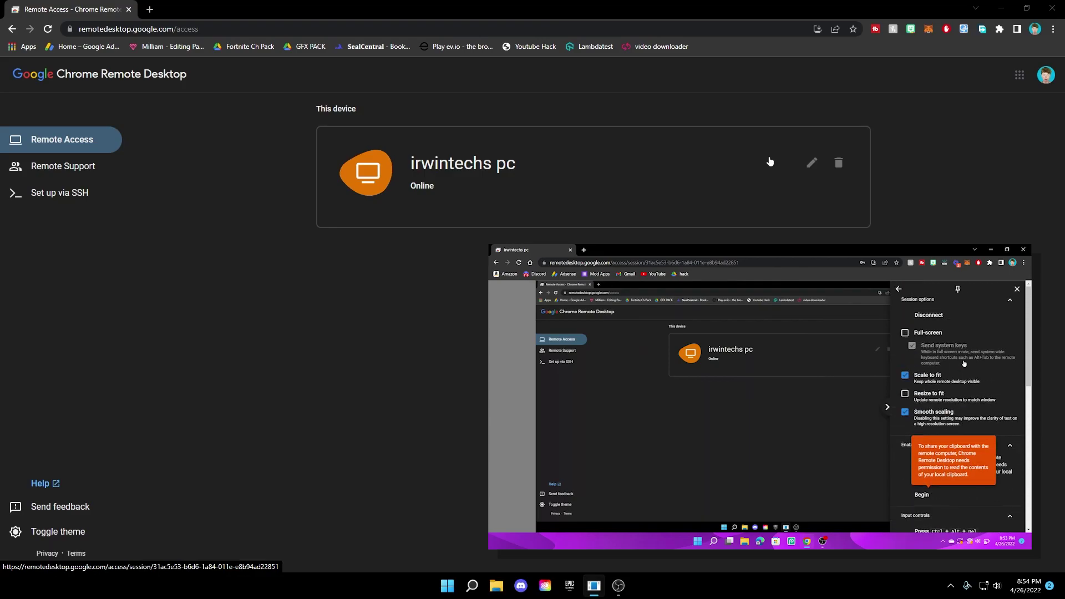
{"action": "left_click", "coordinate": [927, 332]}
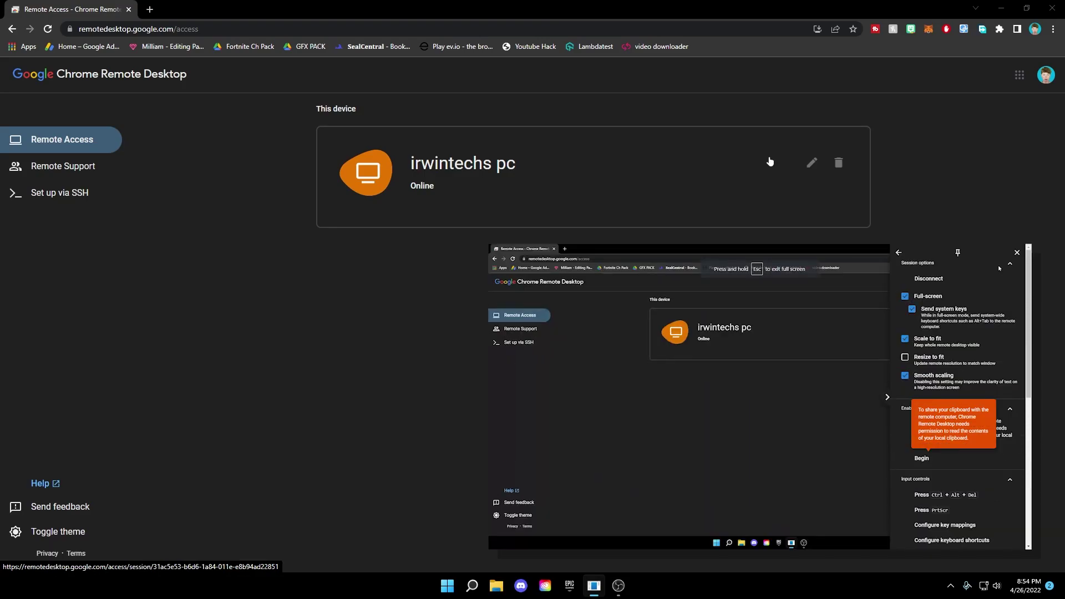
{"action": "left_click", "coordinate": [1016, 253]}
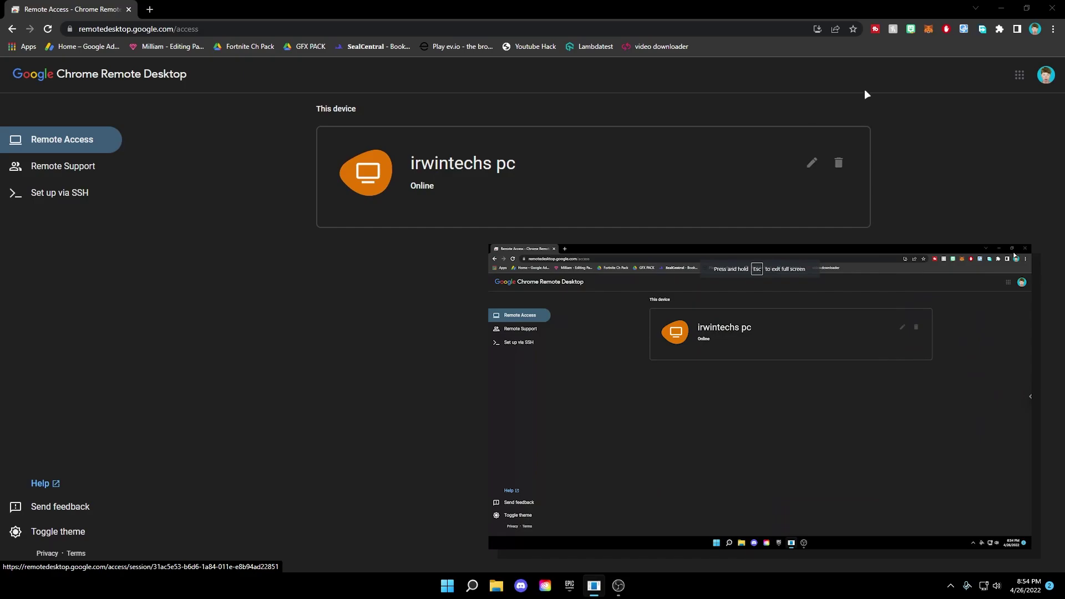
{"action": "left_click", "coordinate": [1000, 9]}
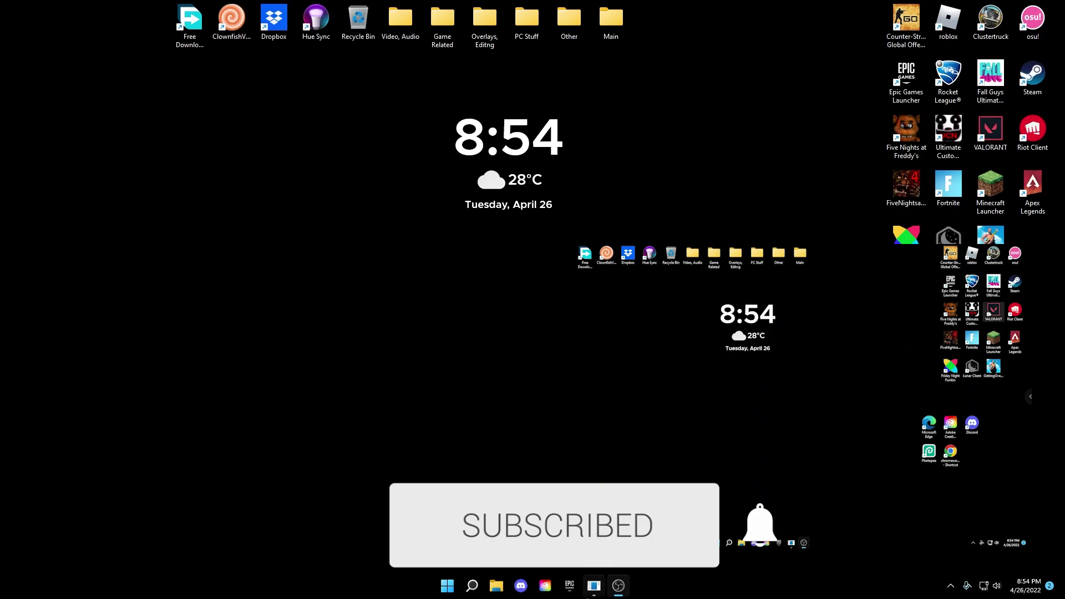
{"action": "key", "text": "alt+Tab"}
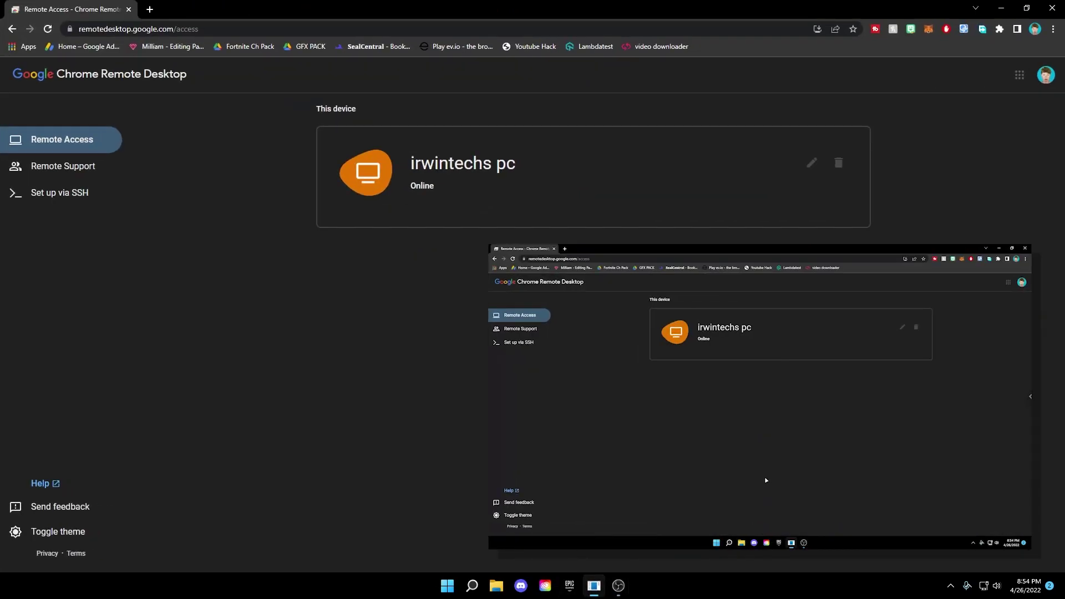